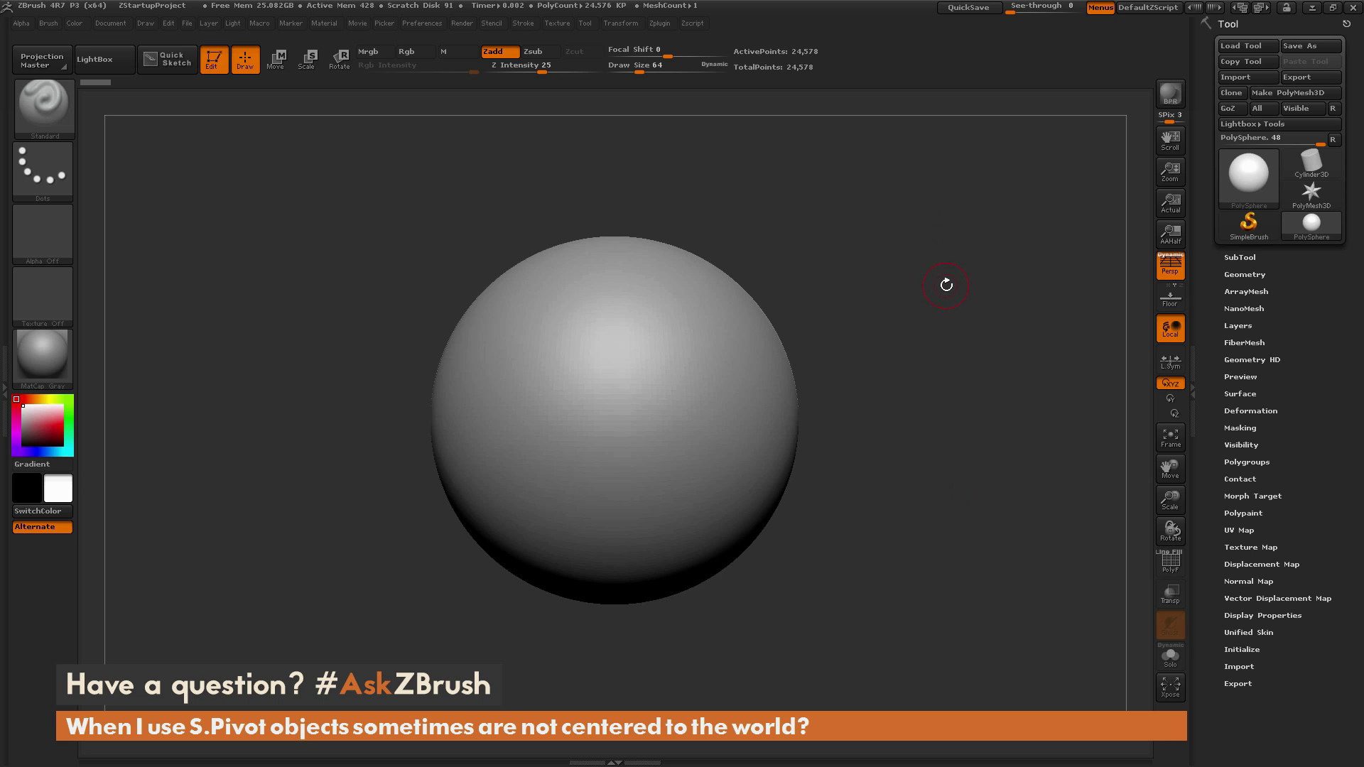
# Dock the Transform palette beside the canvas and bring up the help description of Set Pivot Point
pyautogui.click(620, 23)
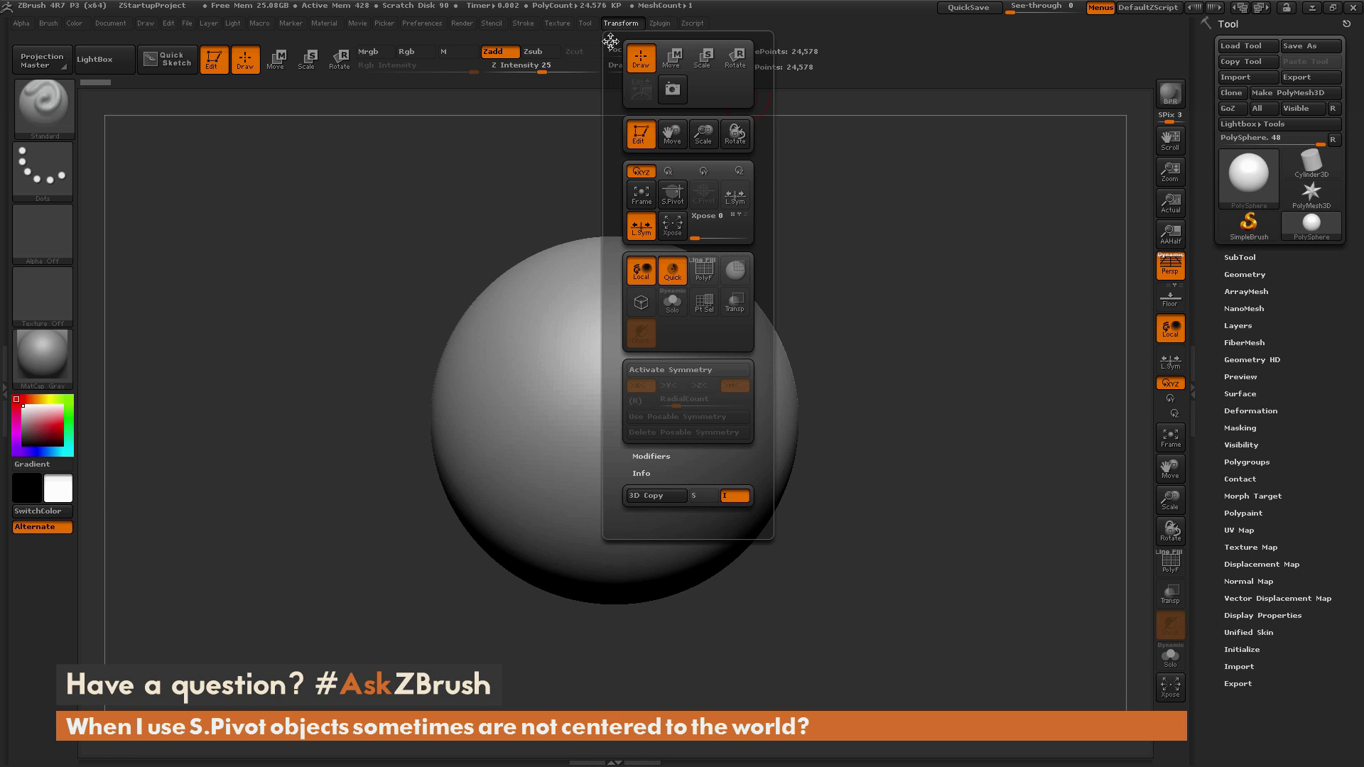
pyautogui.click(610, 40)
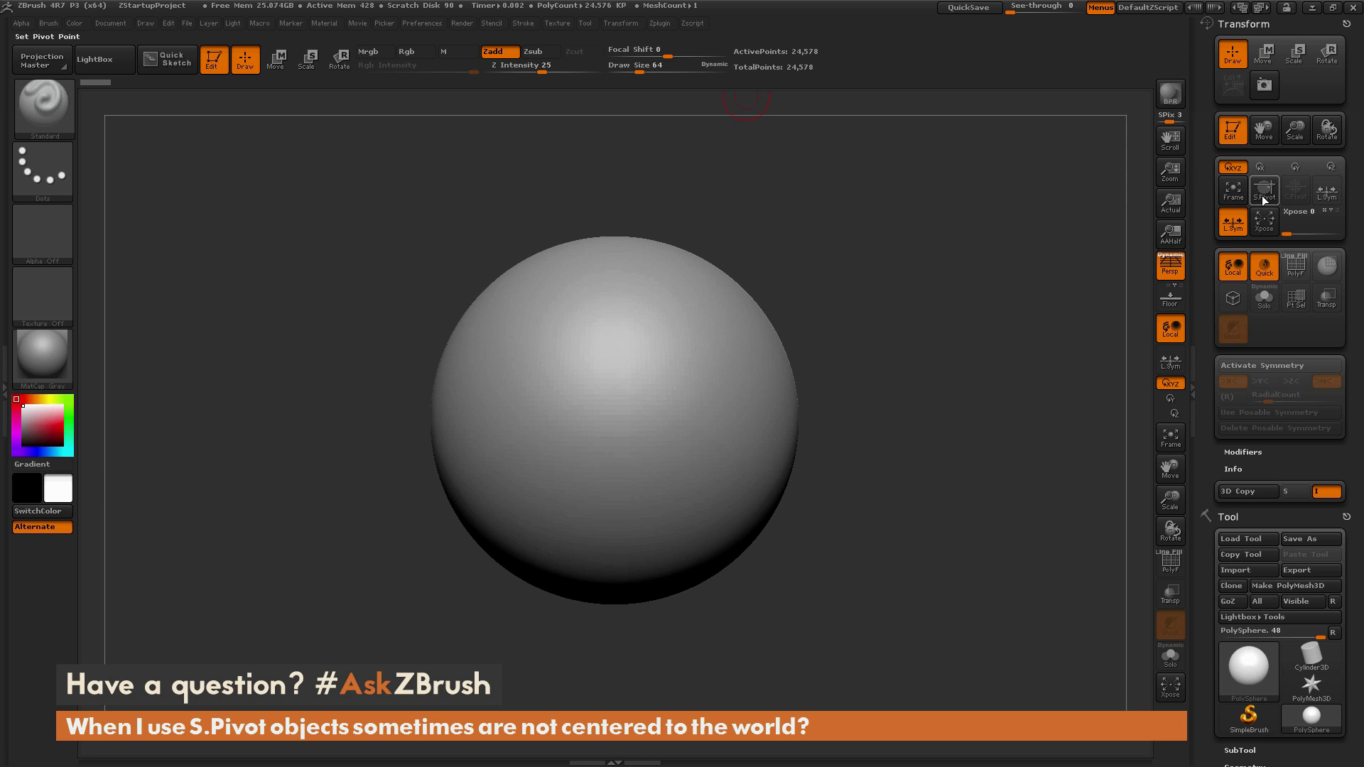
pyautogui.press('ctrl')
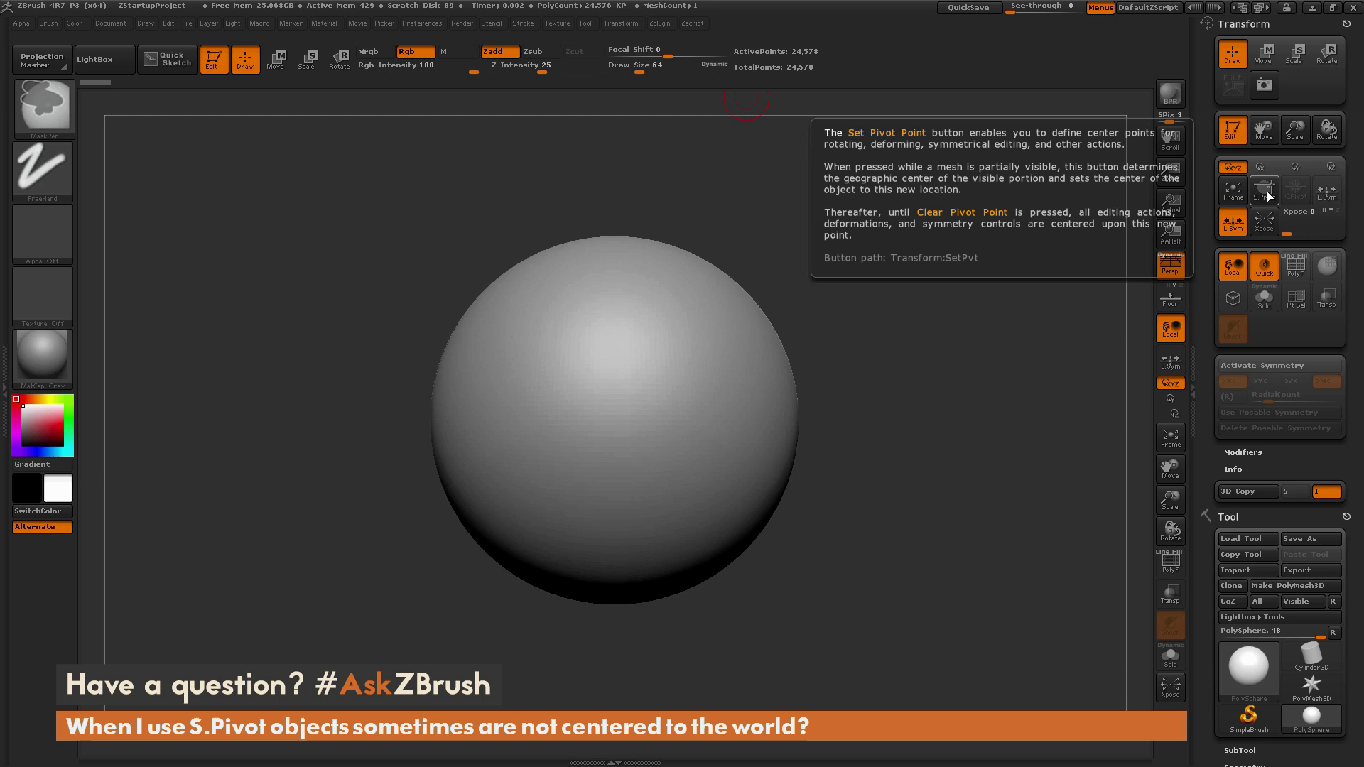
# Turn on the floor grid under the sphere and set the grid elevation to 0
pyautogui.click(1177, 306)
pyautogui.moveTo(1003, 281)
pyautogui.mouseDown()
pyautogui.moveTo(980, 305)
pyautogui.moveTo(983, 268)
pyautogui.mouseUp()
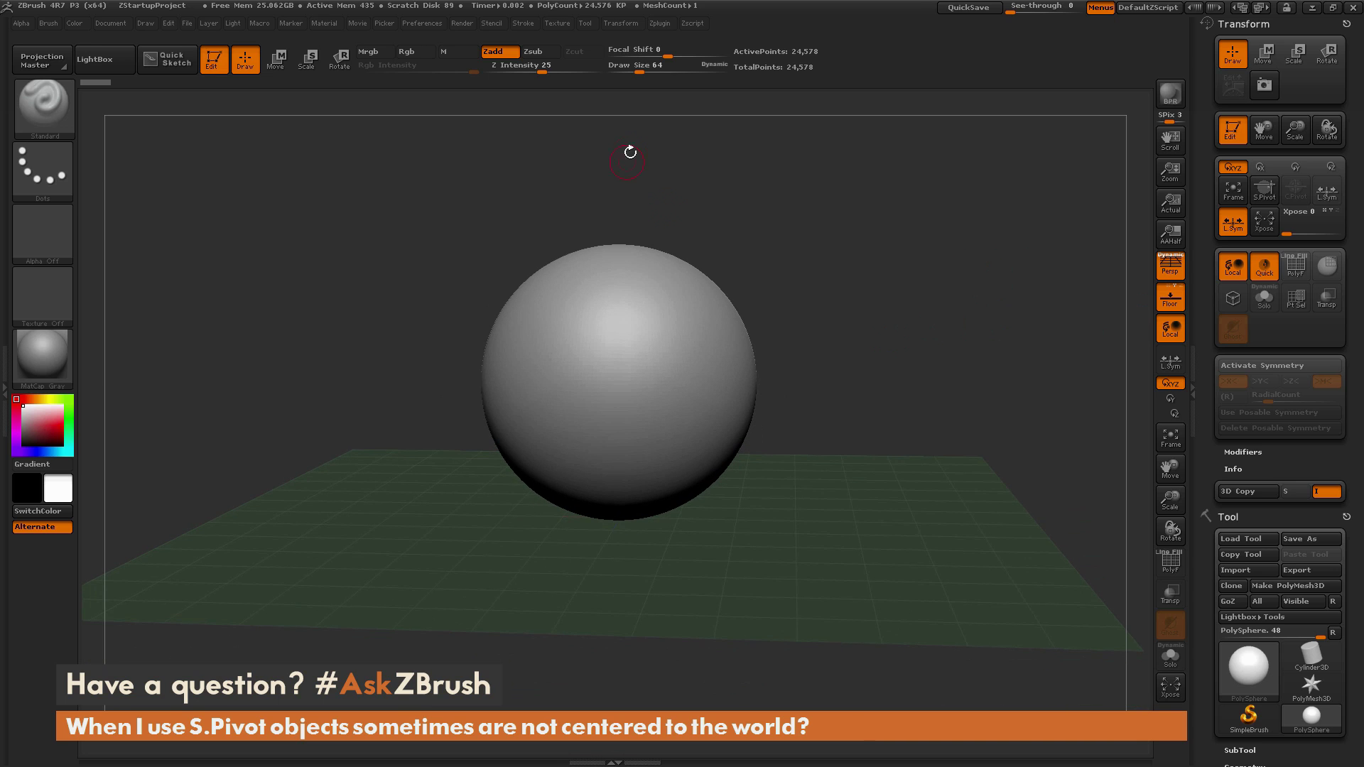
pyautogui.click(145, 23)
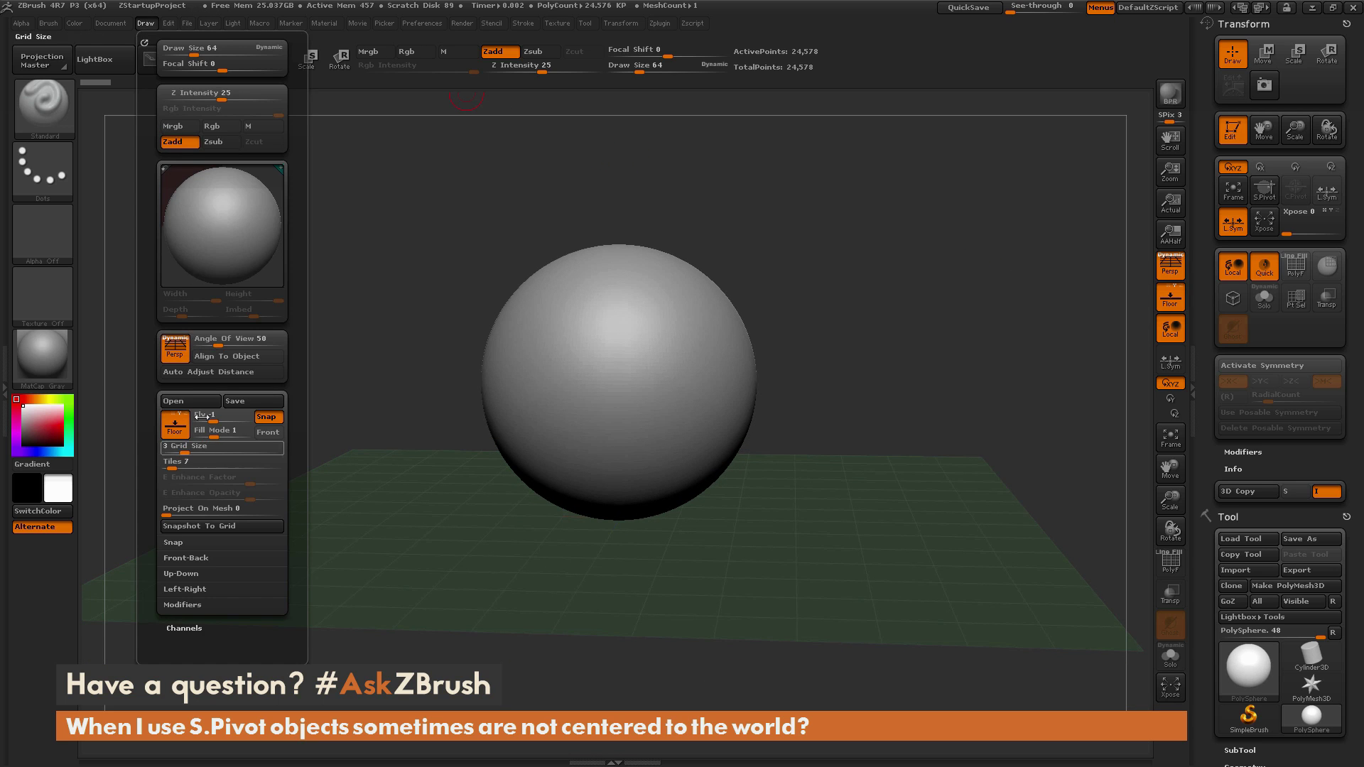
pyautogui.moveTo(202, 417); pyautogui.dragTo(222, 417)
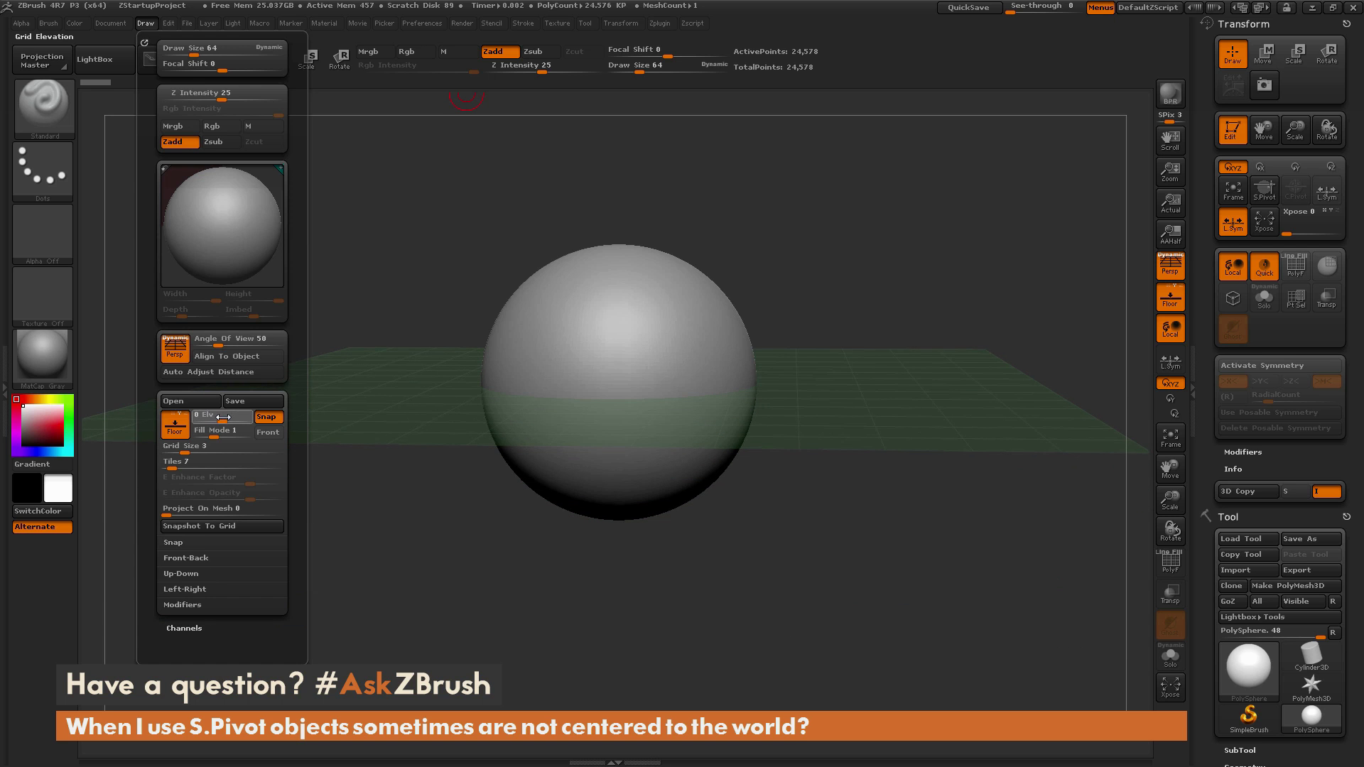
pyautogui.moveTo(949, 280)
pyautogui.mouseDown()
pyautogui.moveTo(914, 274)
pyautogui.moveTo(931, 311)
pyautogui.moveTo(938, 261)
pyautogui.moveTo(505, 182)
pyautogui.mouseUp()
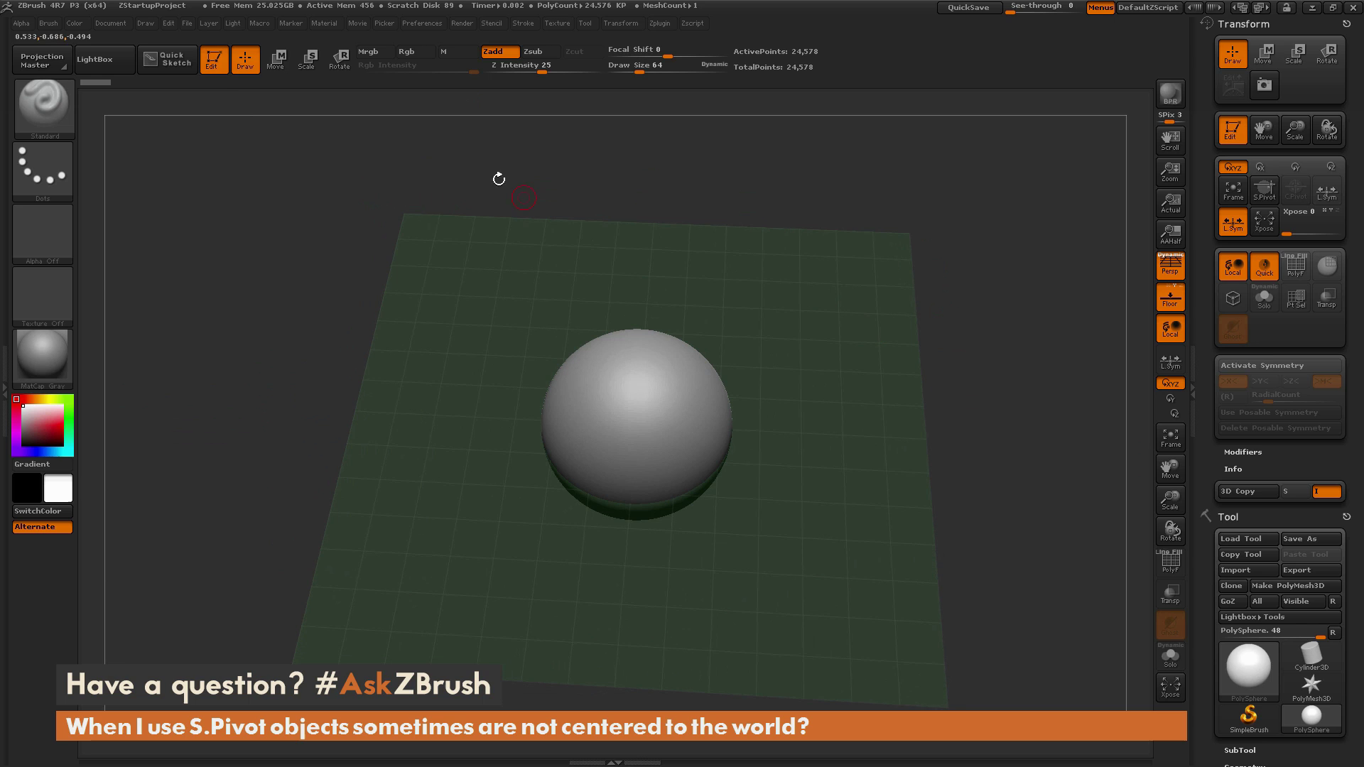
# Use Transpose Move to shift the sphere left of and above the world center, and return to Draw mode
pyautogui.press('w')
pyautogui.moveTo(666, 405); pyautogui.dragTo(853, 406)
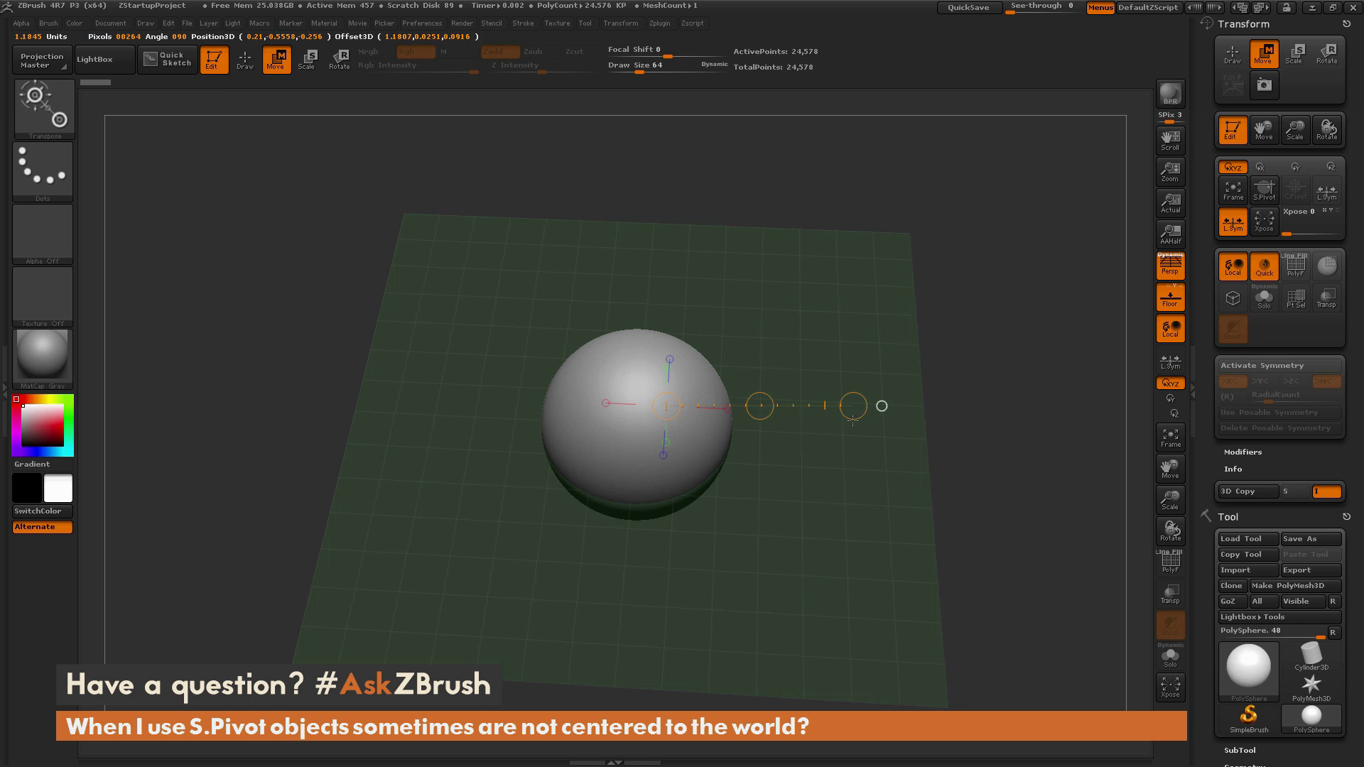
pyautogui.moveTo(754, 401)
pyautogui.mouseDown()
pyautogui.moveTo(586, 224)
pyautogui.moveTo(586, 206)
pyautogui.mouseUp()
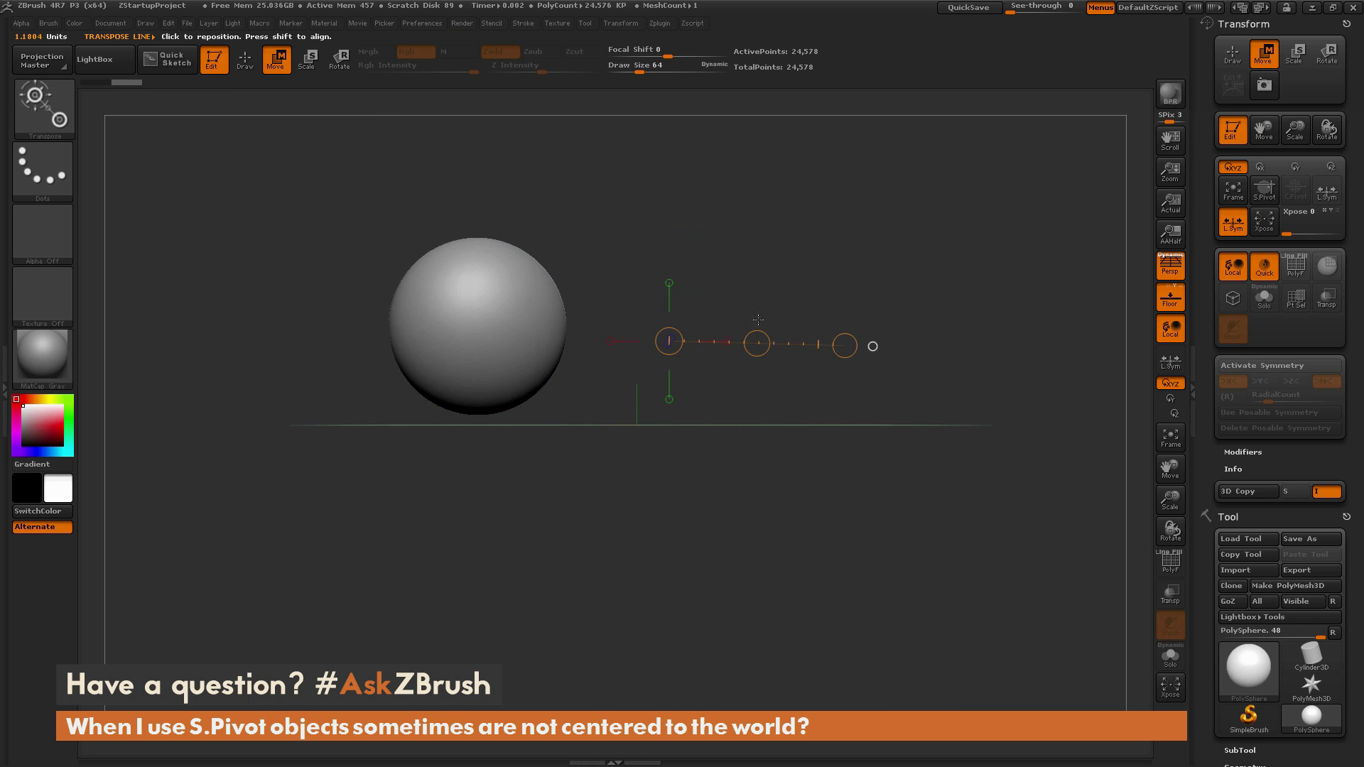
pyautogui.moveTo(499, 336); pyautogui.dragTo(499, 186)
pyautogui.moveTo(498, 259); pyautogui.dragTo(437, 166)
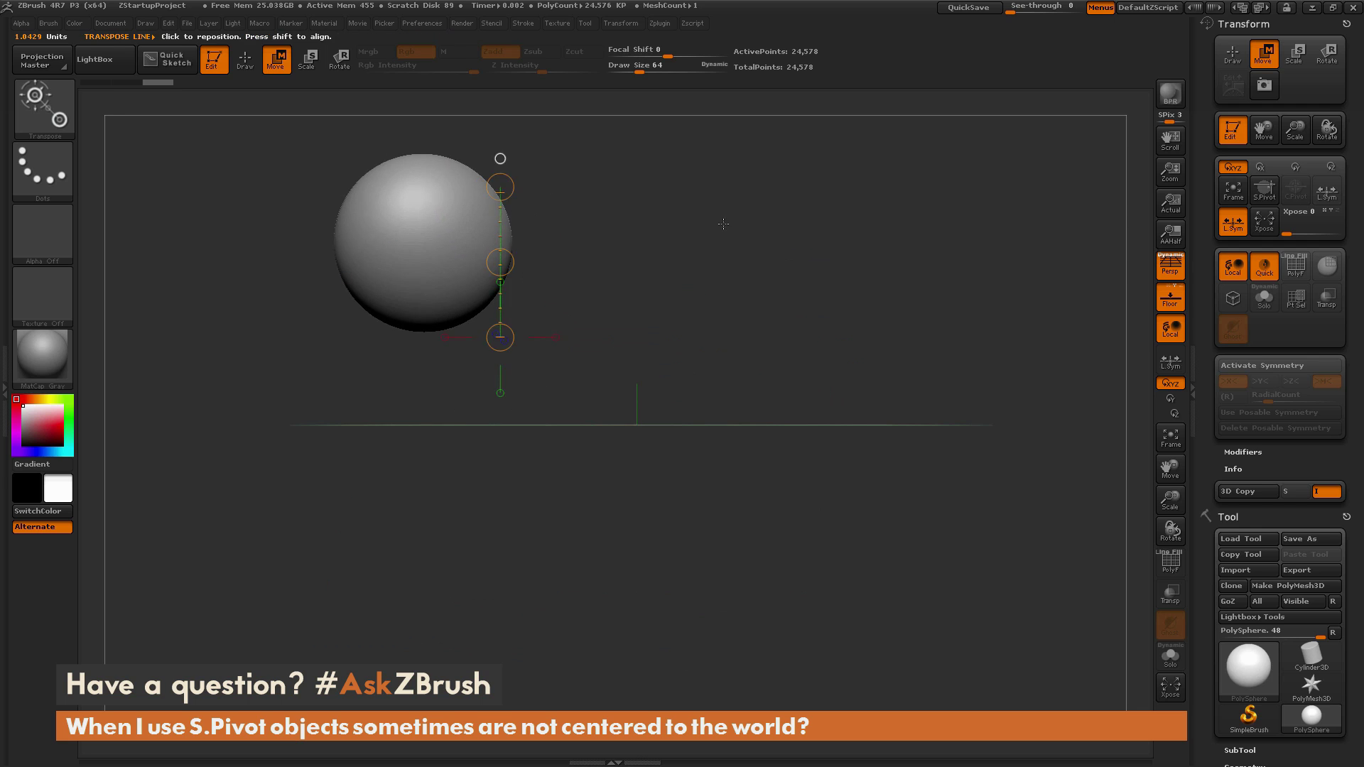
pyautogui.moveTo(722, 225); pyautogui.dragTo(716, 257)
pyautogui.click(244, 59)
# Set the pivot point on the offset sphere and check how it sits on the floor grid
pyautogui.moveTo(566, 219); pyautogui.dragTo(894, 306)
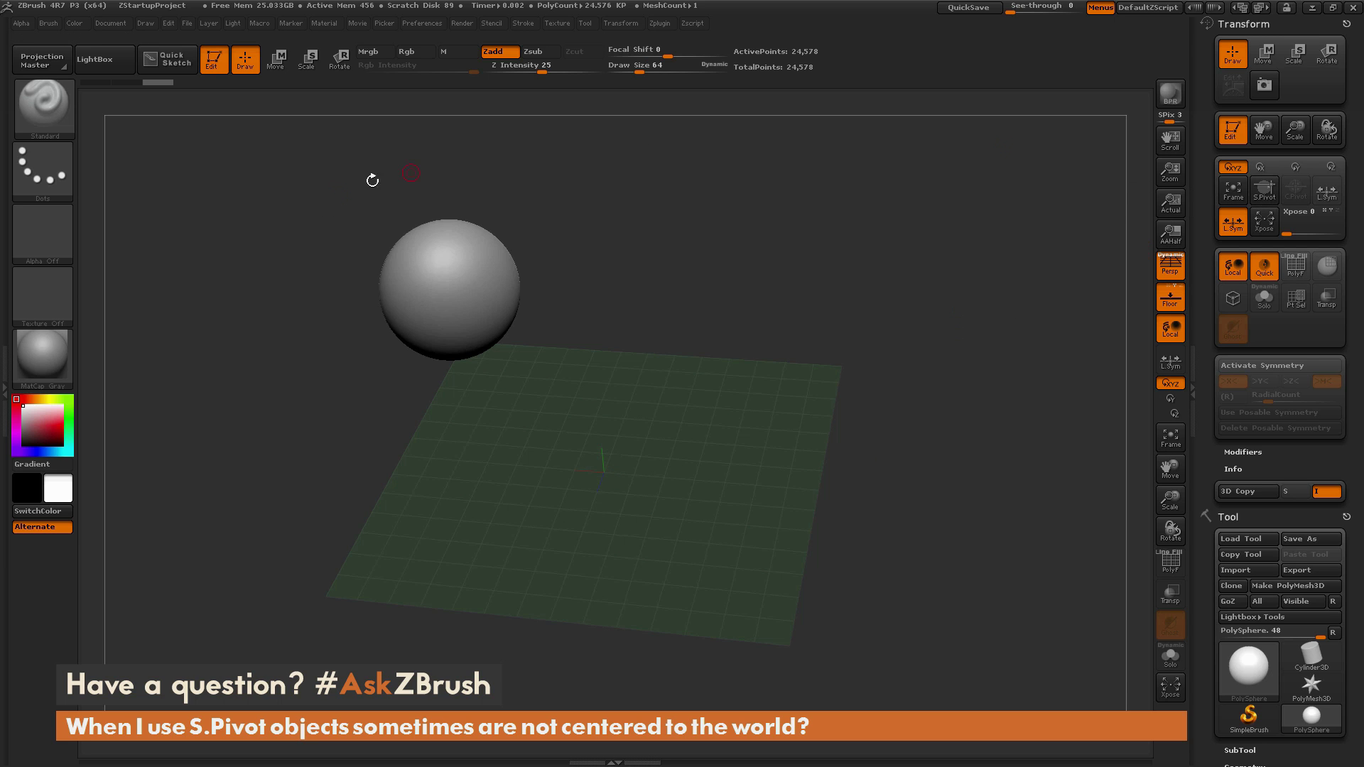
pyautogui.click(1263, 190)
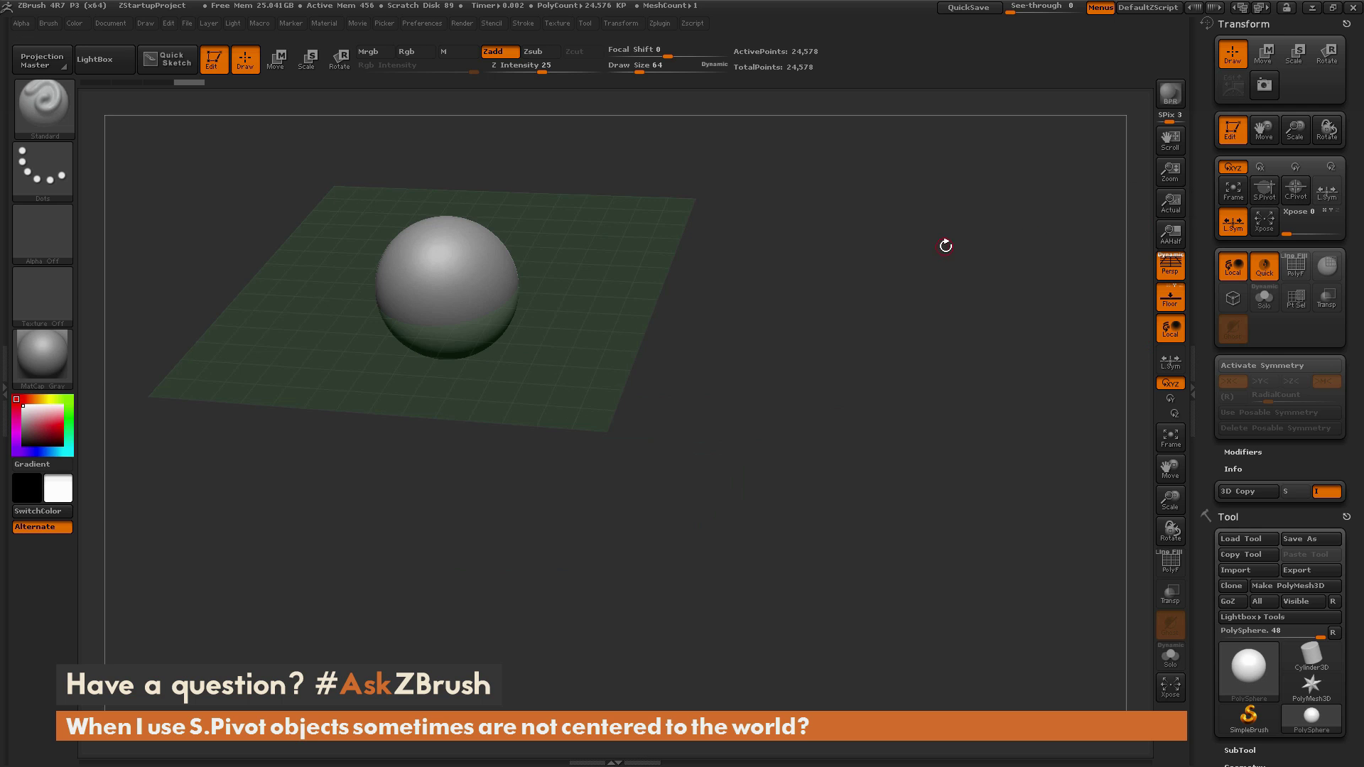
pyautogui.moveTo(892, 266); pyautogui.dragTo(982, 320)
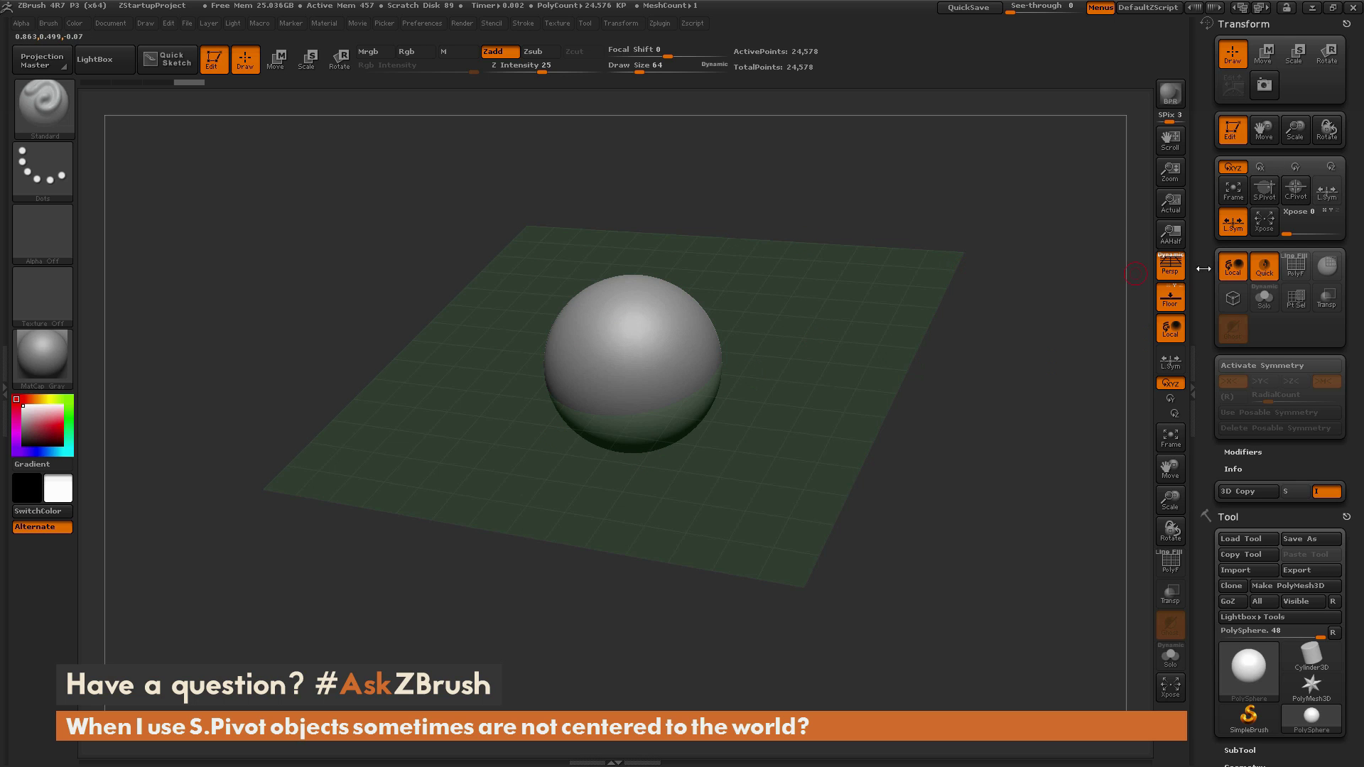
# Clear the sphere's pivot point and check its offset from the floor grid
pyautogui.click(1295, 190)
pyautogui.moveTo(954, 471); pyautogui.dragTo(948, 398)
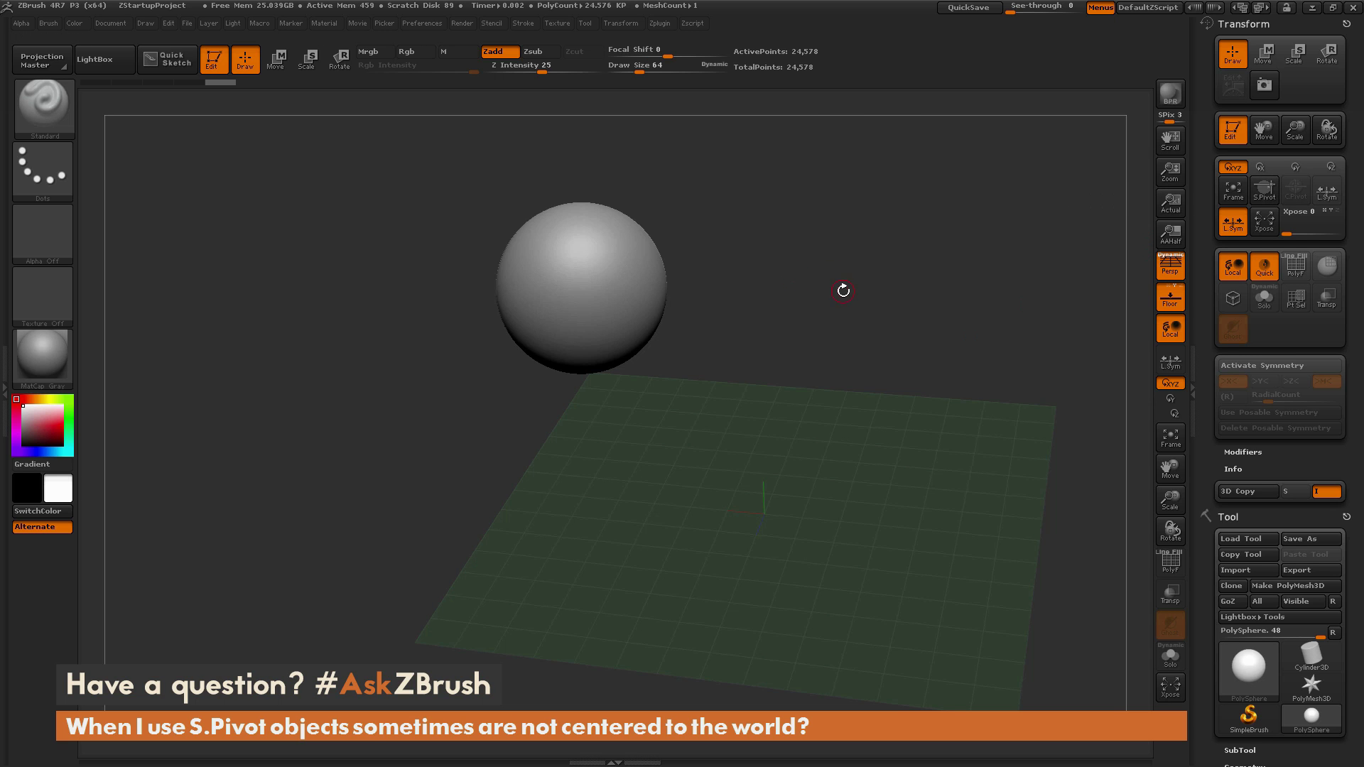
pyautogui.moveTo(904, 363); pyautogui.dragTo(812, 296)
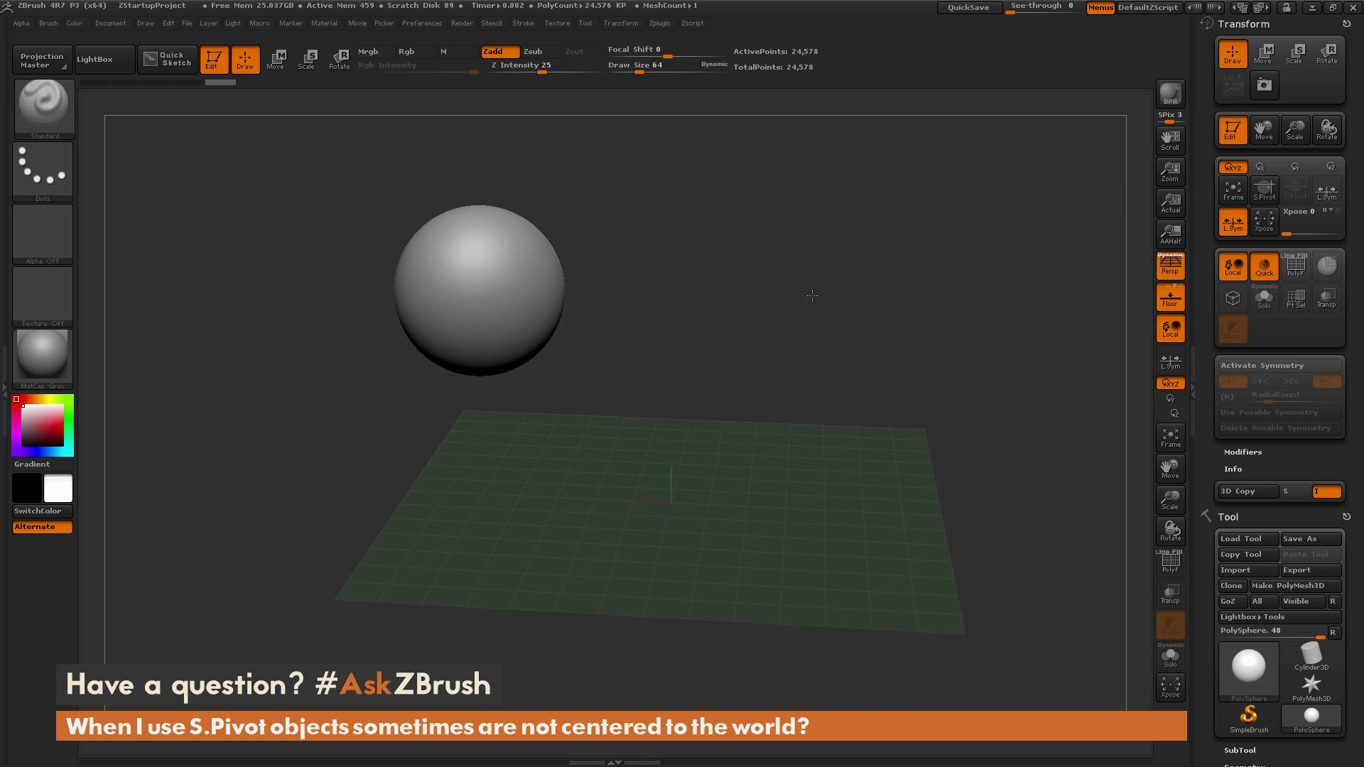
# Sculpt a small bump on the front of the offset sphere and set the pivot point
pyautogui.click(482, 289)
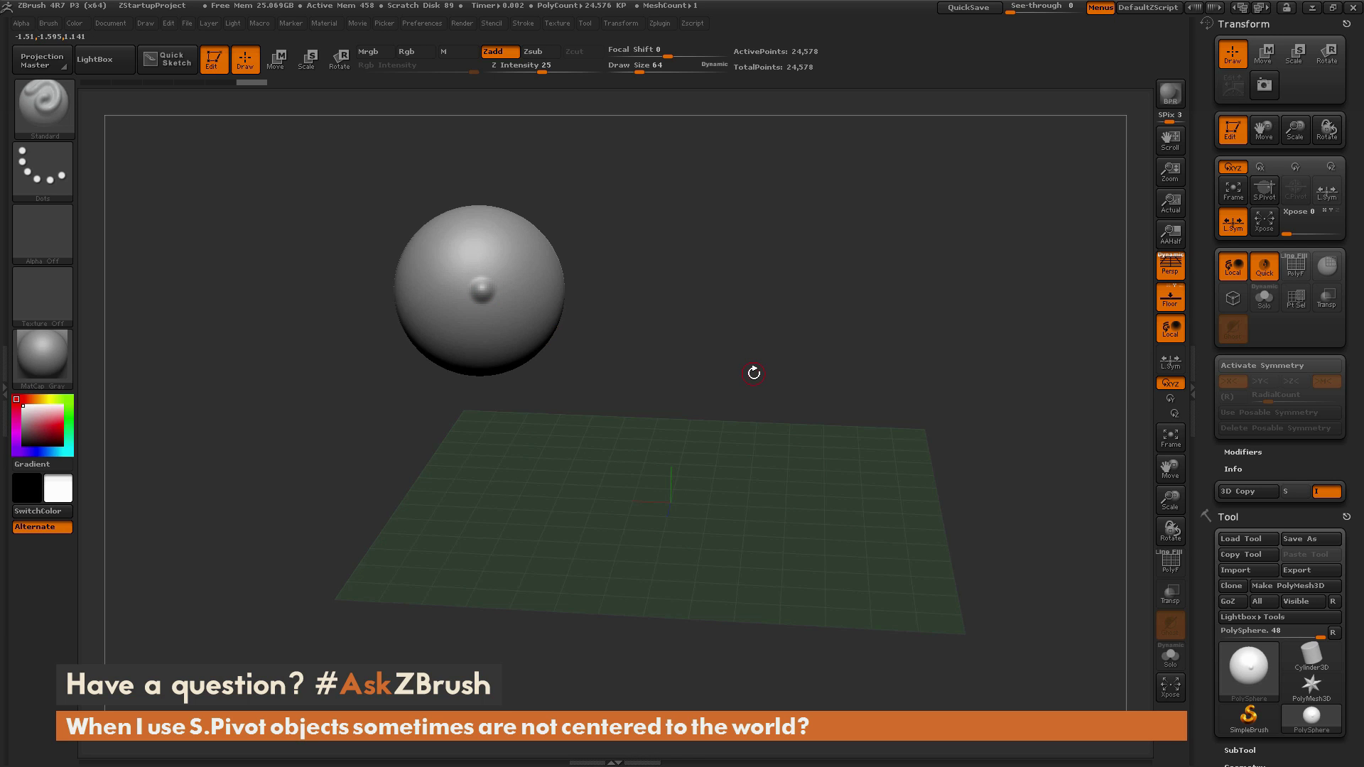
pyautogui.click(1268, 188)
pyautogui.moveTo(995, 270); pyautogui.dragTo(846, 389)
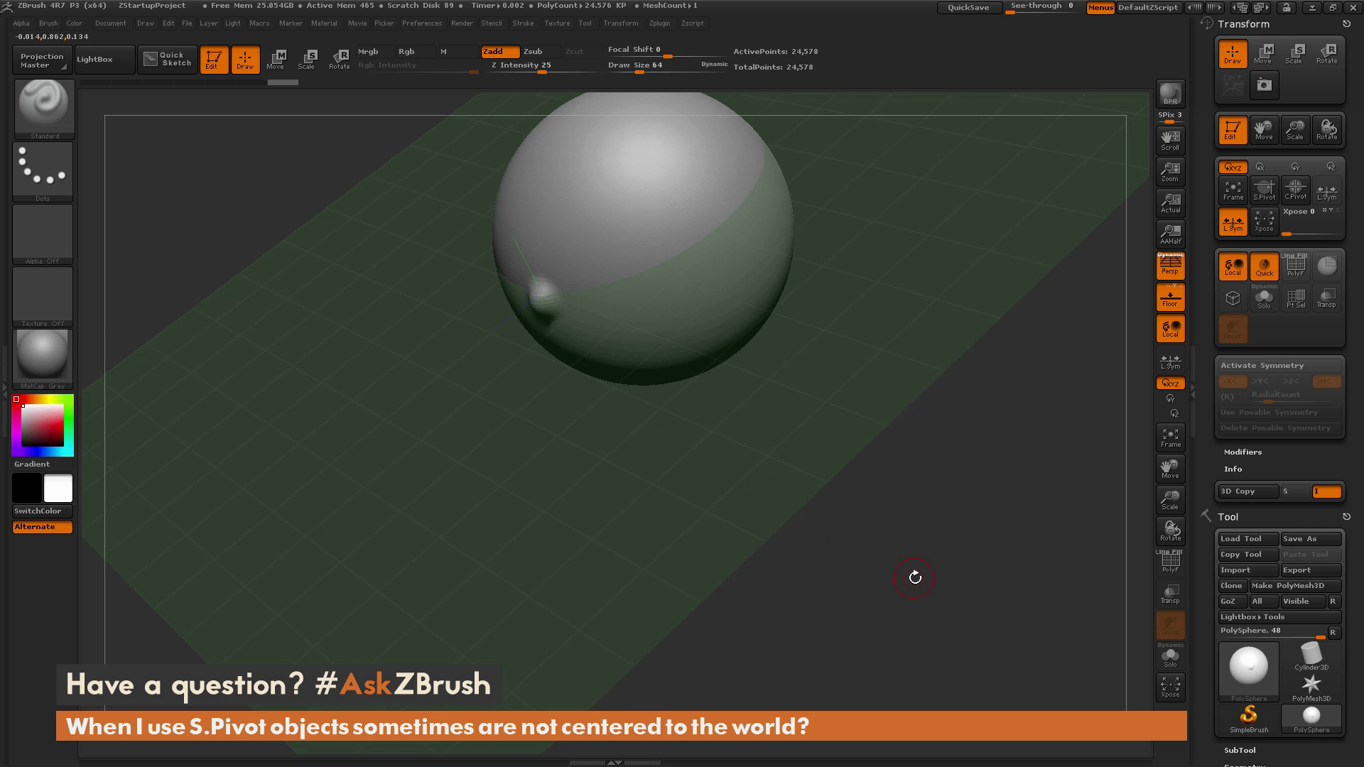
# Undo the pivot point change and the sculpted bump on the sphere
pyautogui.moveTo(913, 573)
pyautogui.mouseDown()
pyautogui.moveTo(968, 536)
pyautogui.moveTo(901, 542)
pyautogui.moveTo(843, 436)
pyautogui.moveTo(902, 445)
pyautogui.moveTo(880, 374)
pyautogui.moveTo(885, 395)
pyautogui.mouseUp()
pyautogui.hotkey('ctrl', 'z')
pyautogui.hotkey('ctrl', 'z')
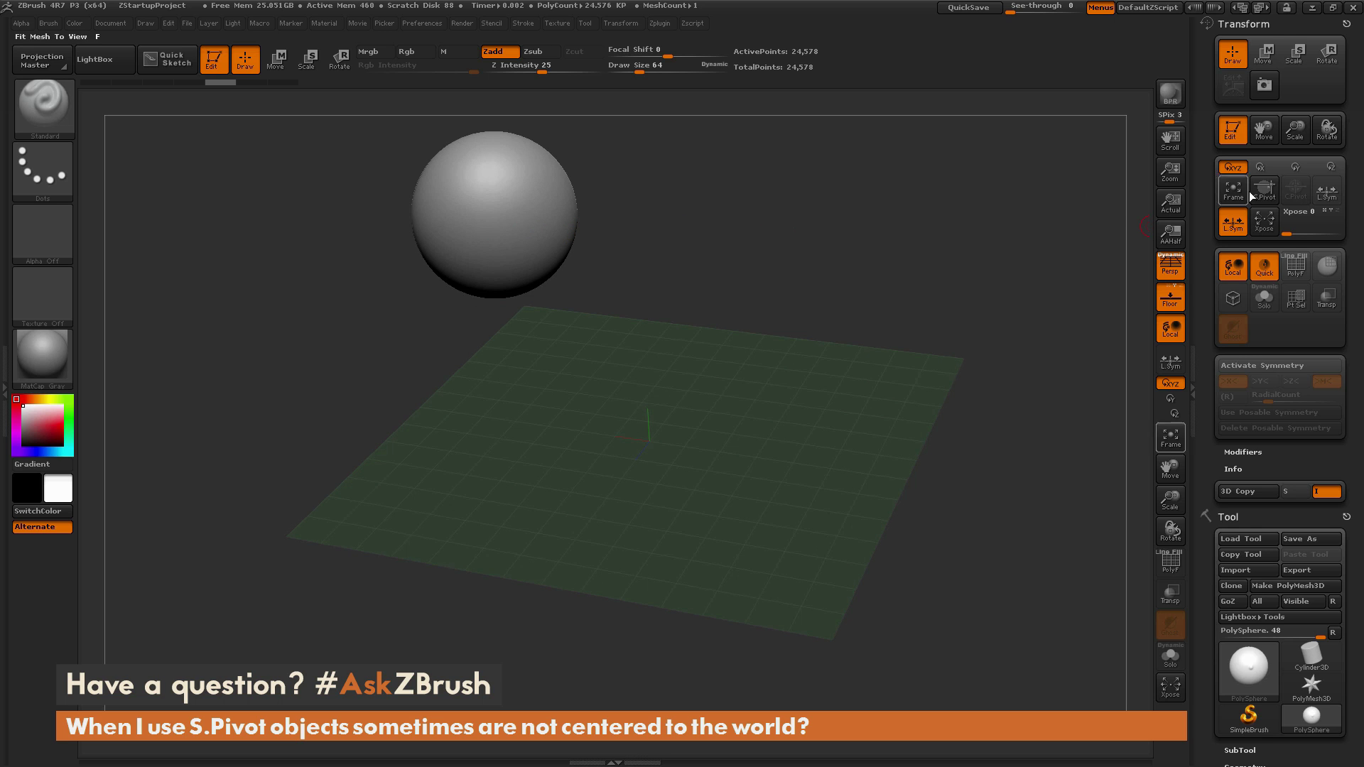
# Sculpt a new bump on the front of the plain offset sphere and set its pivot point
pyautogui.moveTo(888, 234); pyautogui.dragTo(829, 365)
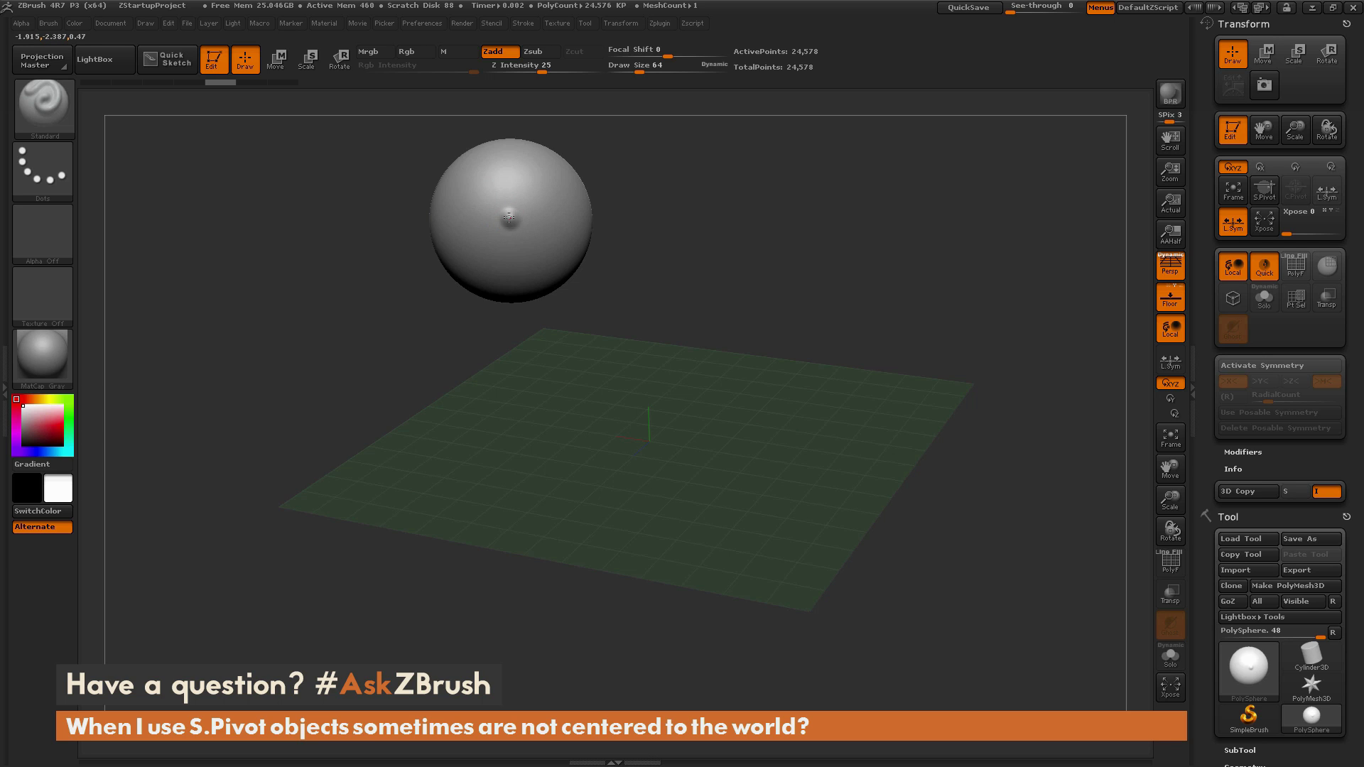
pyautogui.click(1264, 190)
pyautogui.moveTo(828, 313); pyautogui.dragTo(838, 341)
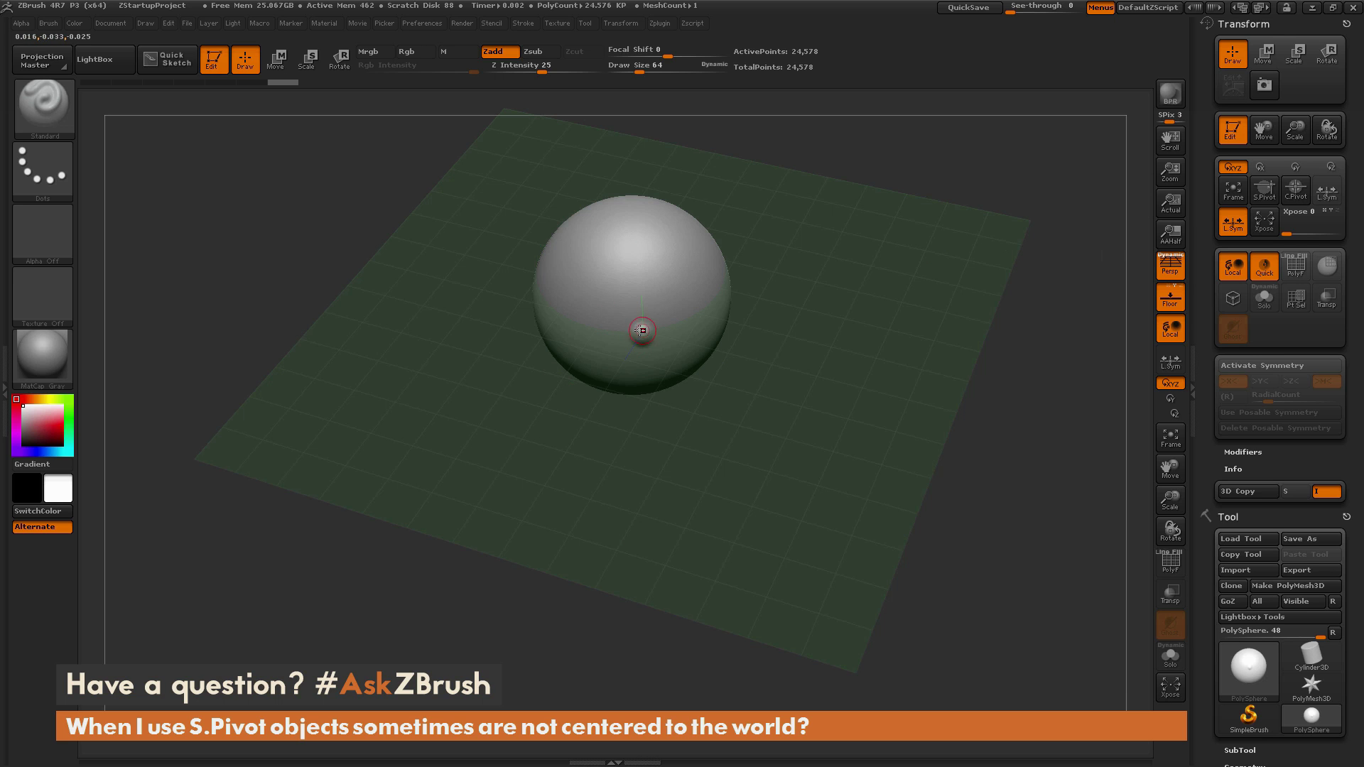
# Set the bumped sphere's pivot point a second time and clear it
pyautogui.click(1266, 191)
pyautogui.moveTo(982, 283); pyautogui.dragTo(994, 312)
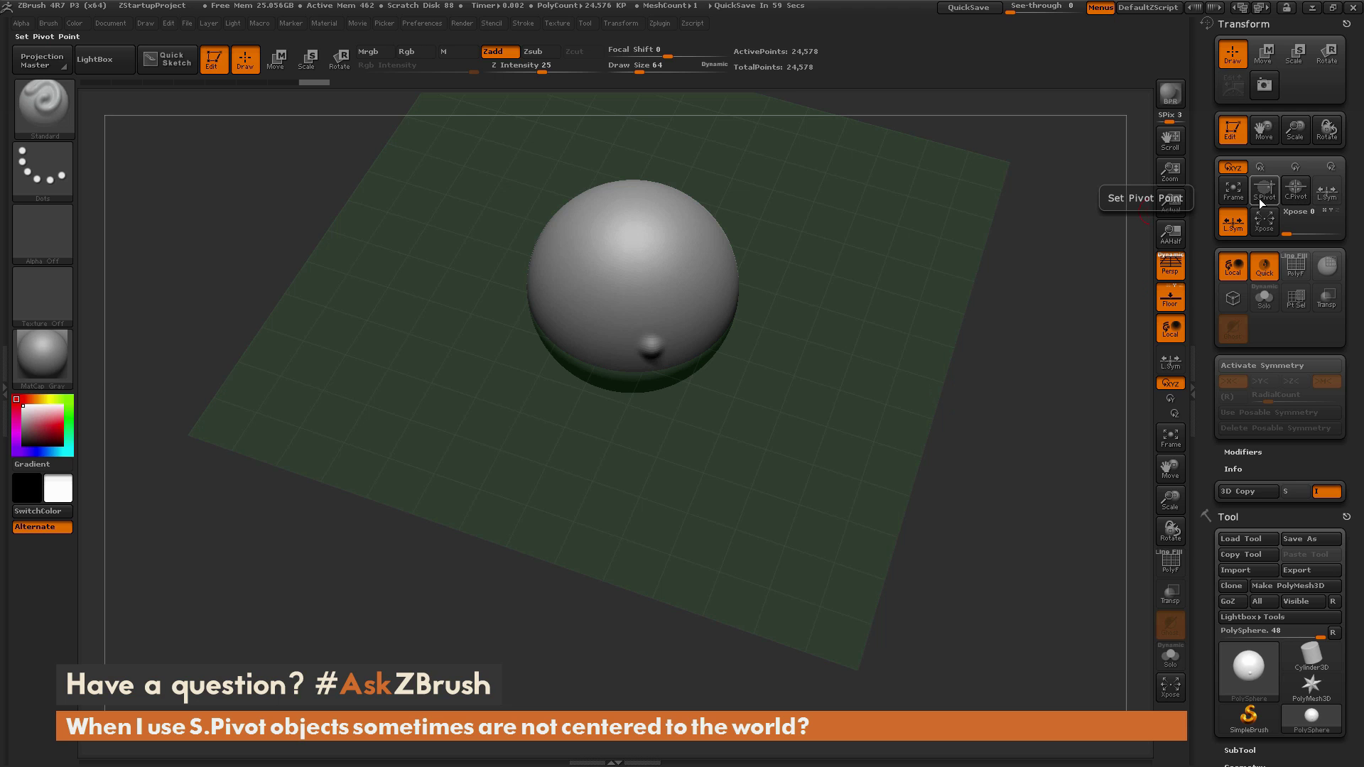
pyautogui.click(1292, 198)
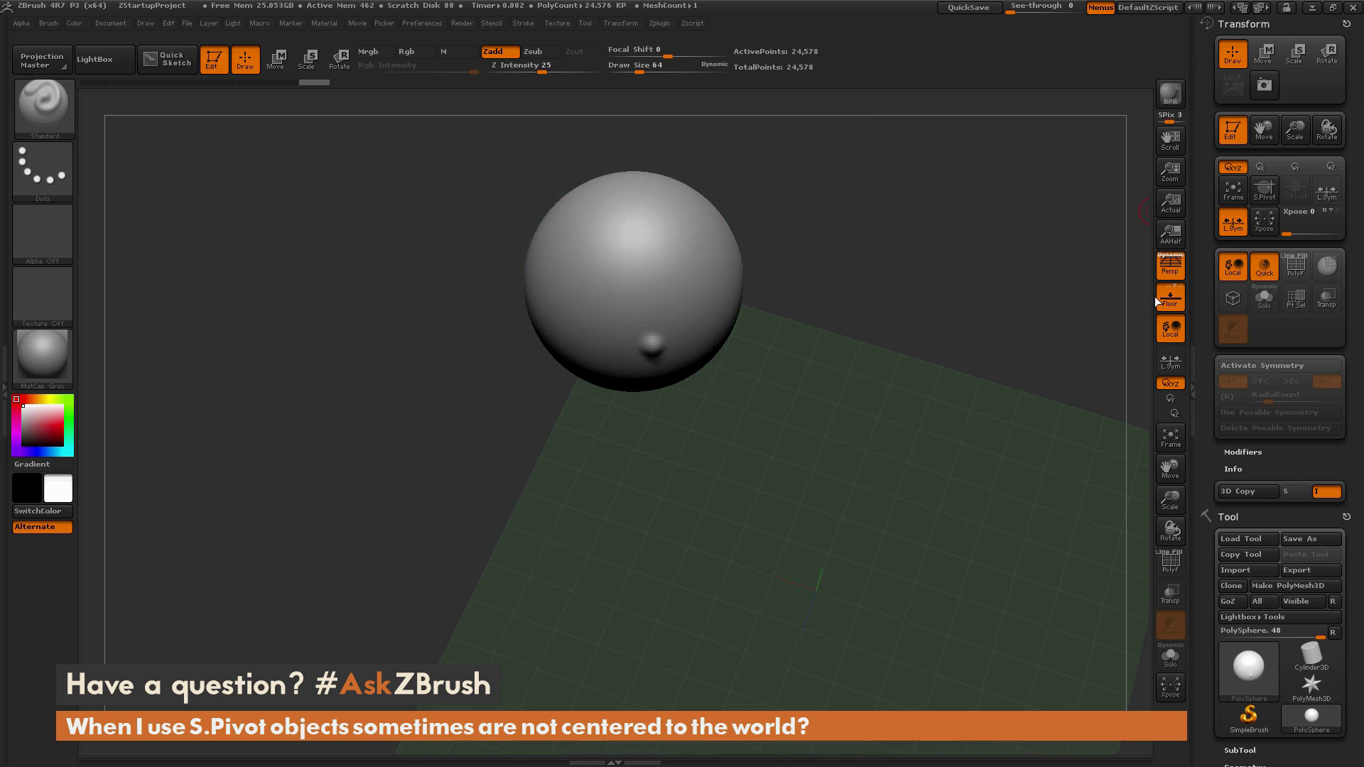
pyautogui.keyDown('alt'); pyautogui.moveTo(982, 385); pyautogui.dragTo(904, 286); pyautogui.keyUp('alt')
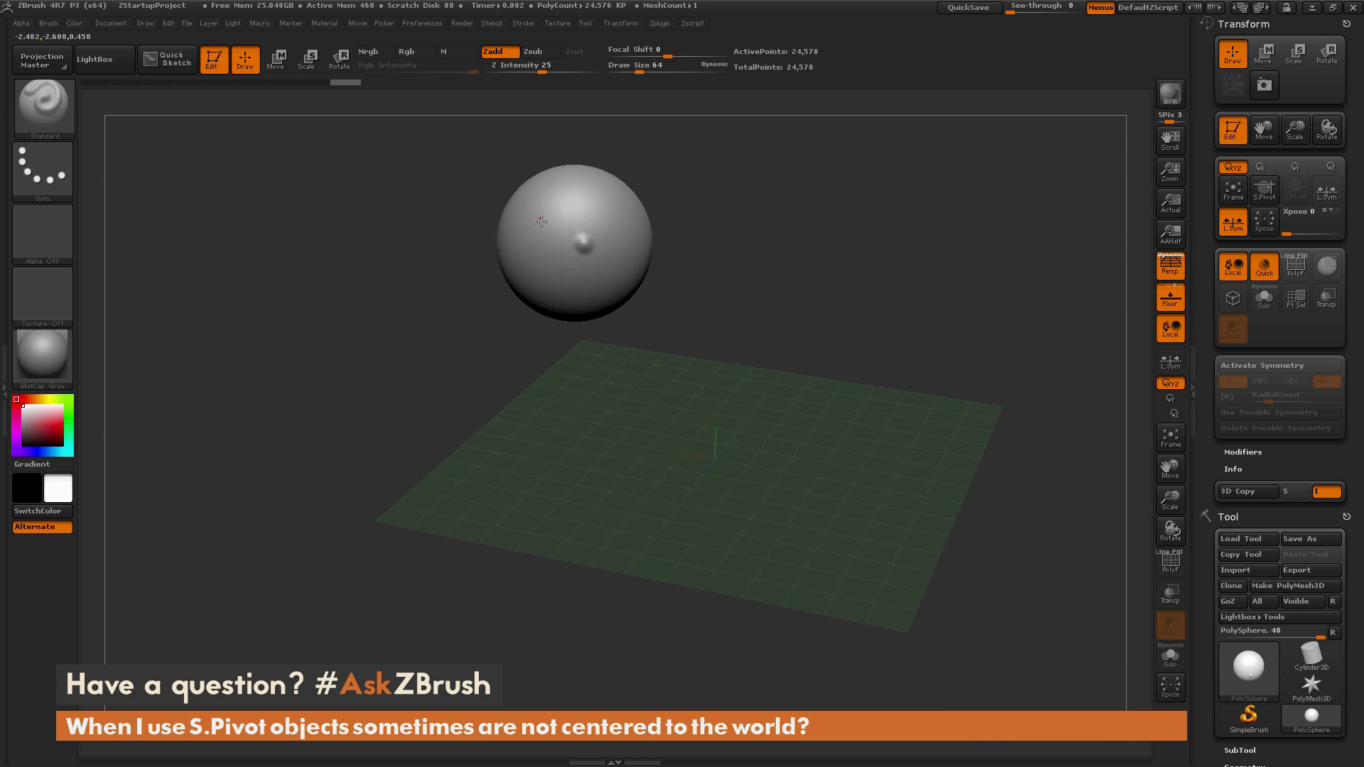
# Sculpt a second bump up and to the left of the first one and set the pivot point
pyautogui.click(1265, 191)
pyautogui.moveTo(789, 452); pyautogui.dragTo(761, 415)
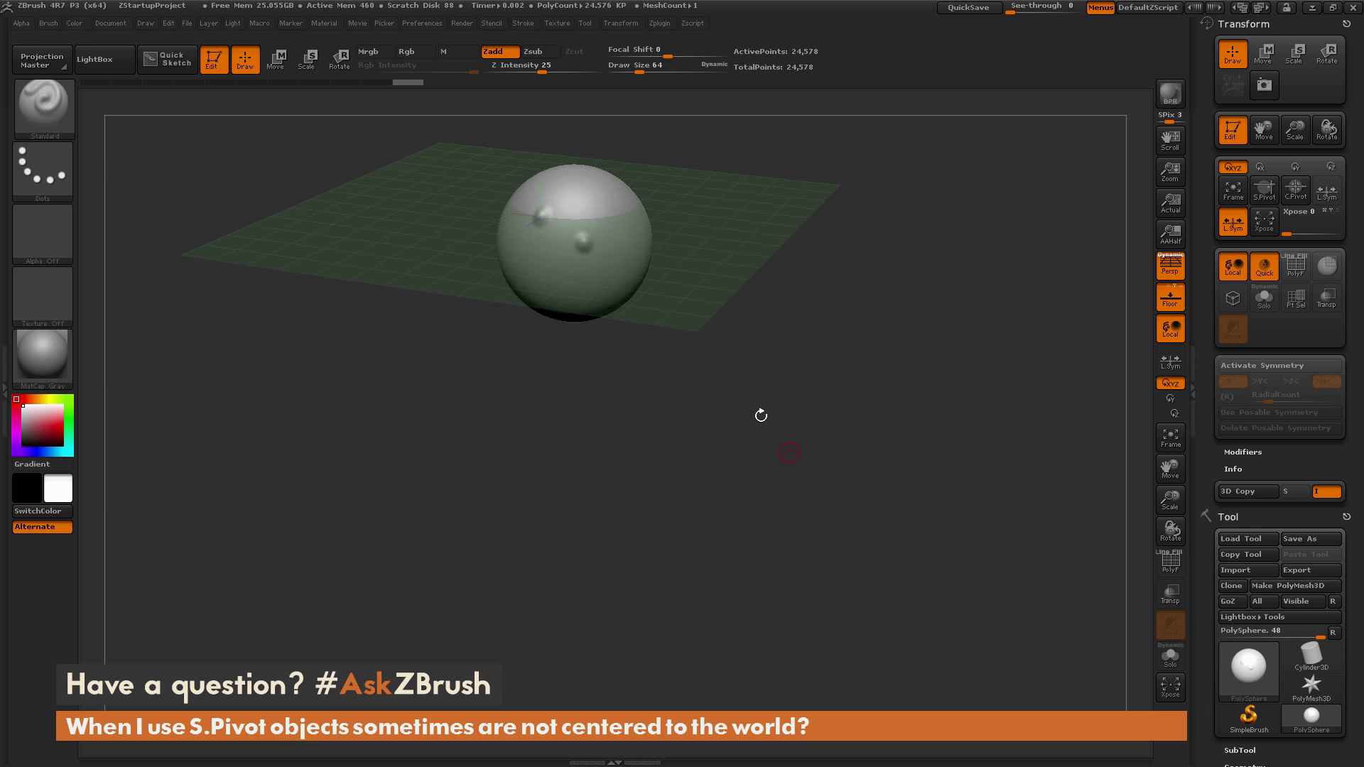
pyautogui.moveTo(846, 375); pyautogui.dragTo(985, 443)
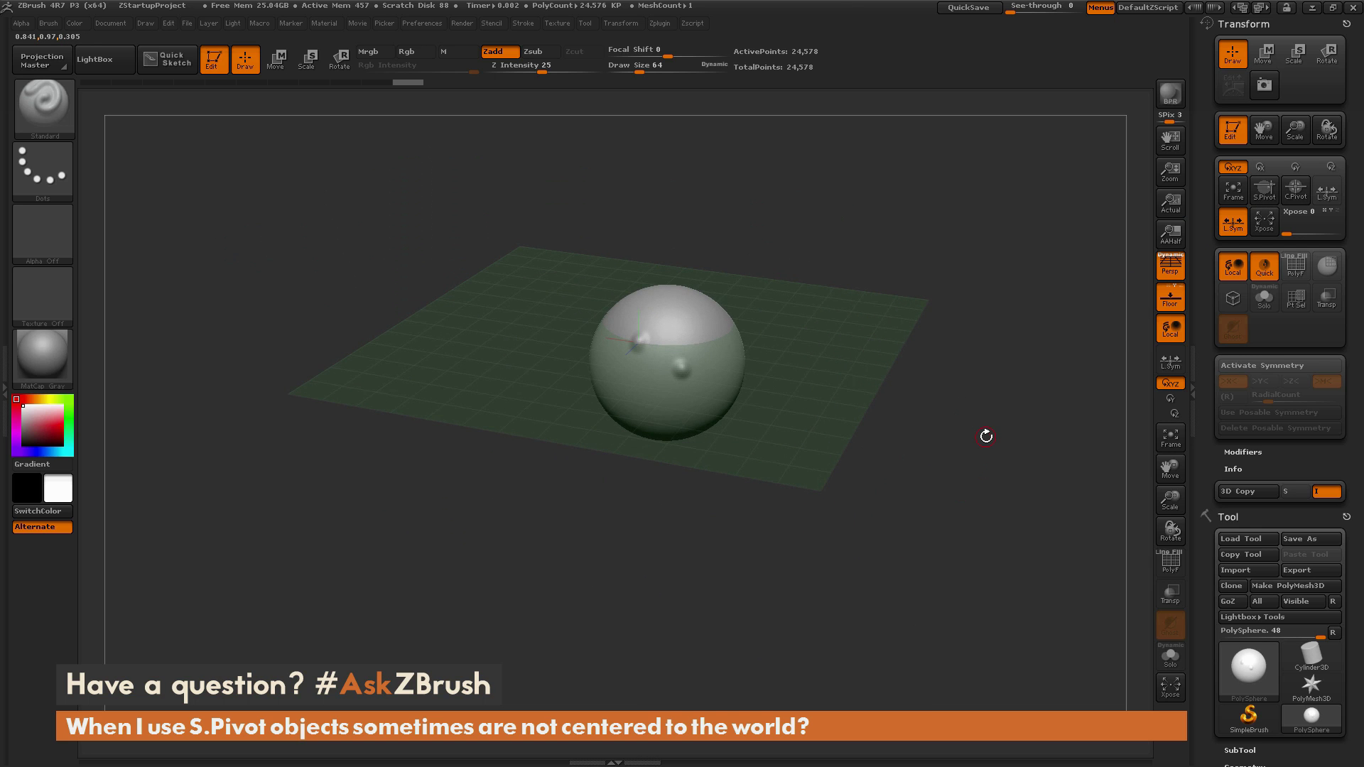
# Undo the pivot point changes and both sculpted bumps on the offset sphere
pyautogui.hotkey('ctrl', 'z')
pyautogui.keyDown('alt'); pyautogui.moveTo(714, 152); pyautogui.dragTo(752, 216); pyautogui.keyUp('alt')
pyautogui.hotkey('ctrl', 'z')
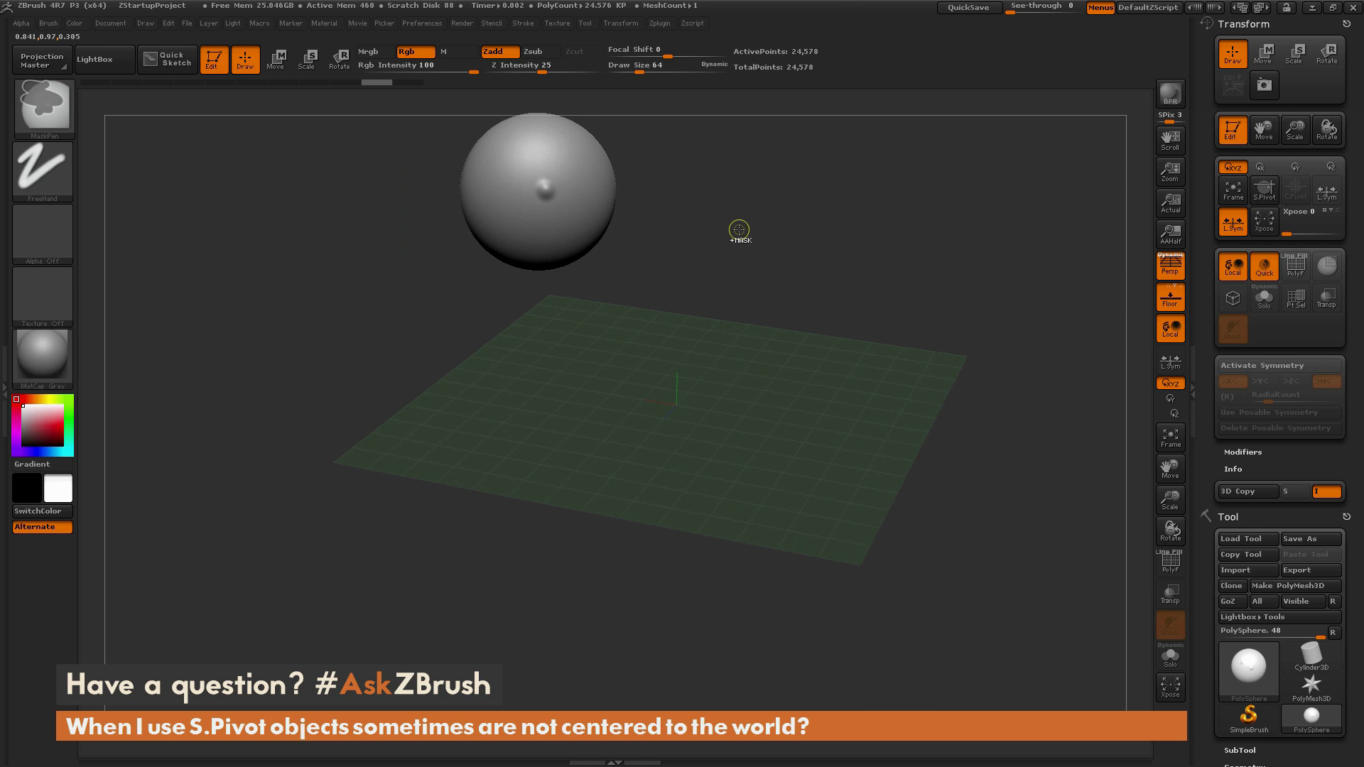
# Sculpt a looping stroke on the front of the offset sphere and set the pivot point
pyautogui.moveTo(650, 199)
pyautogui.mouseDown()
pyautogui.moveTo(552, 189)
pyautogui.moveTo(561, 216)
pyautogui.moveTo(576, 195)
pyautogui.mouseUp()
pyautogui.moveTo(779, 241)
pyautogui.mouseDown()
pyautogui.moveTo(804, 243)
pyautogui.moveTo(824, 206)
pyautogui.moveTo(843, 235)
pyautogui.mouseUp()
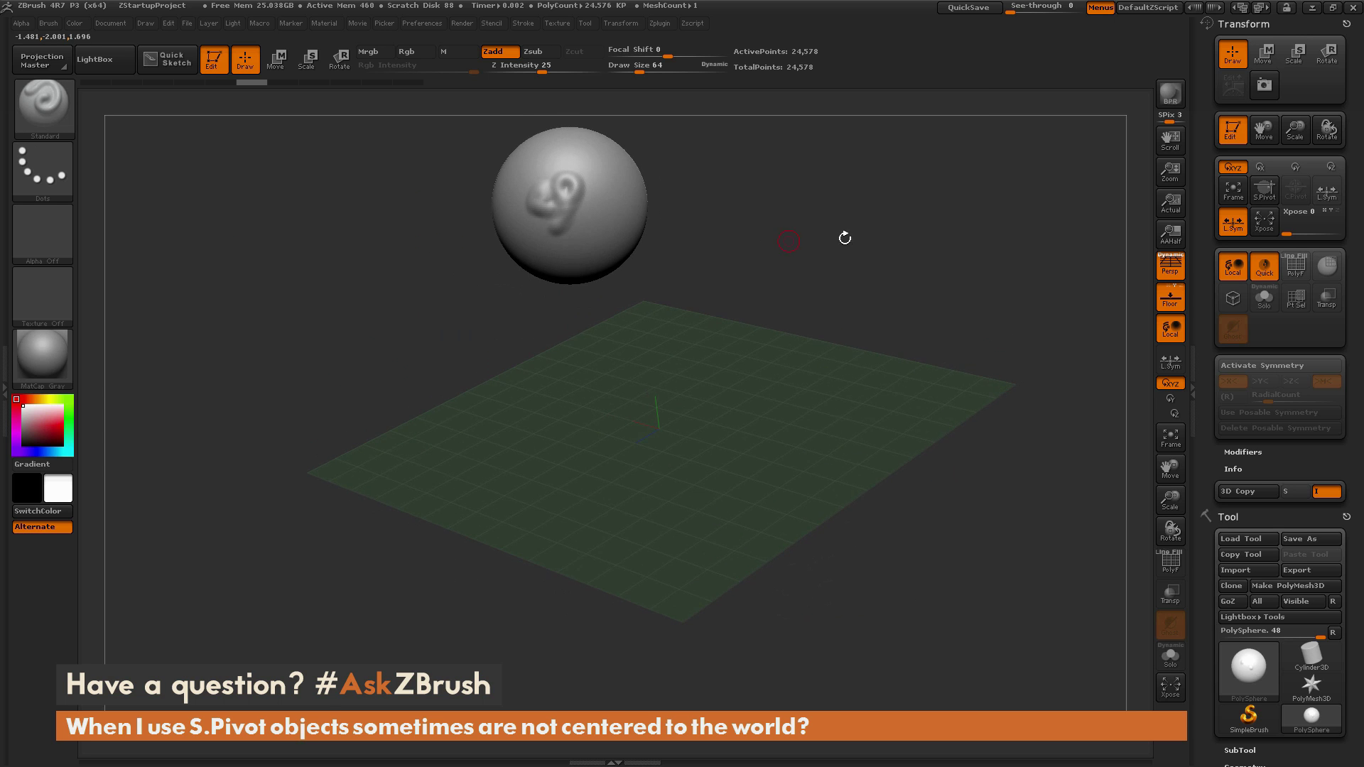
pyautogui.click(1270, 188)
pyautogui.moveTo(893, 308); pyautogui.dragTo(611, 248)
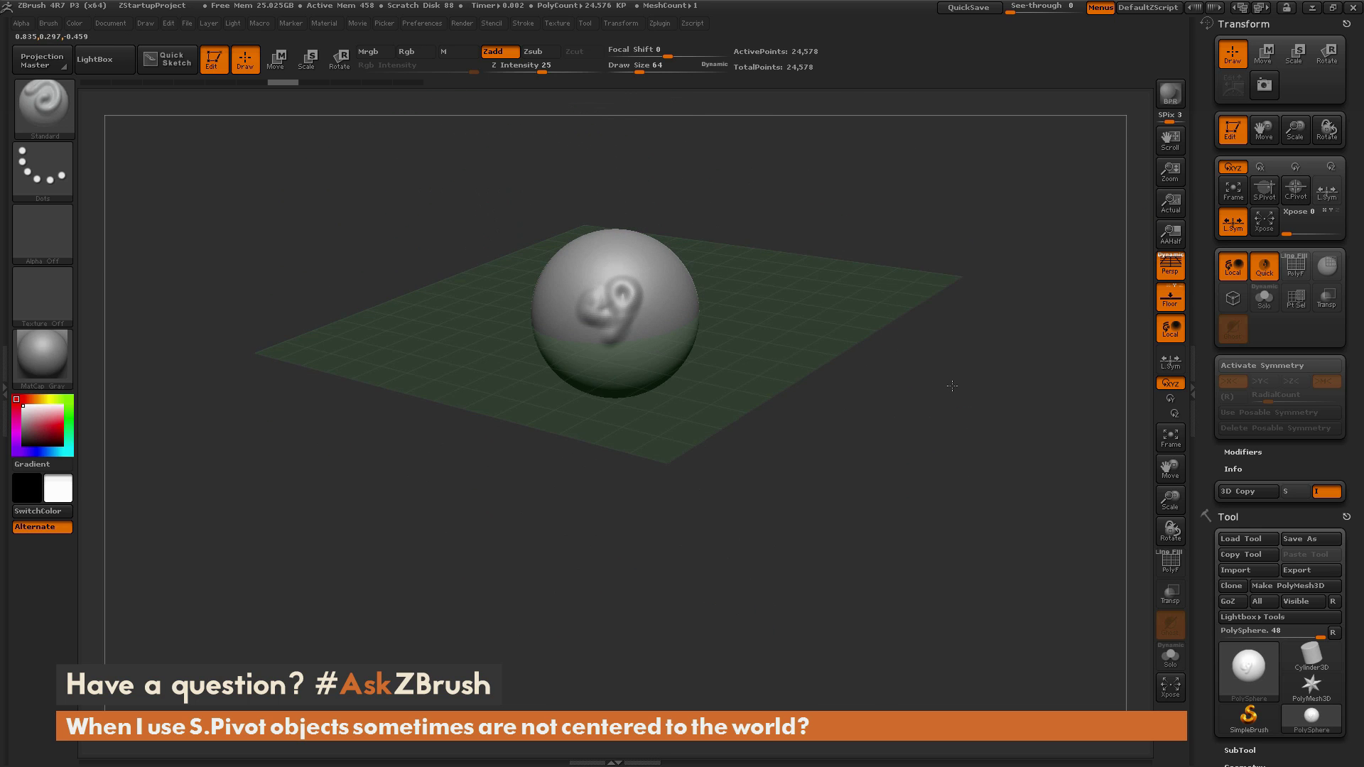
pyautogui.moveTo(922, 187)
pyautogui.mouseDown()
pyautogui.moveTo(937, 183)
pyautogui.moveTo(941, 210)
pyautogui.moveTo(950, 179)
pyautogui.moveTo(931, 195)
pyautogui.moveTo(996, 180)
pyautogui.moveTo(984, 183)
pyautogui.mouseUp()
pyautogui.press('ctrl')
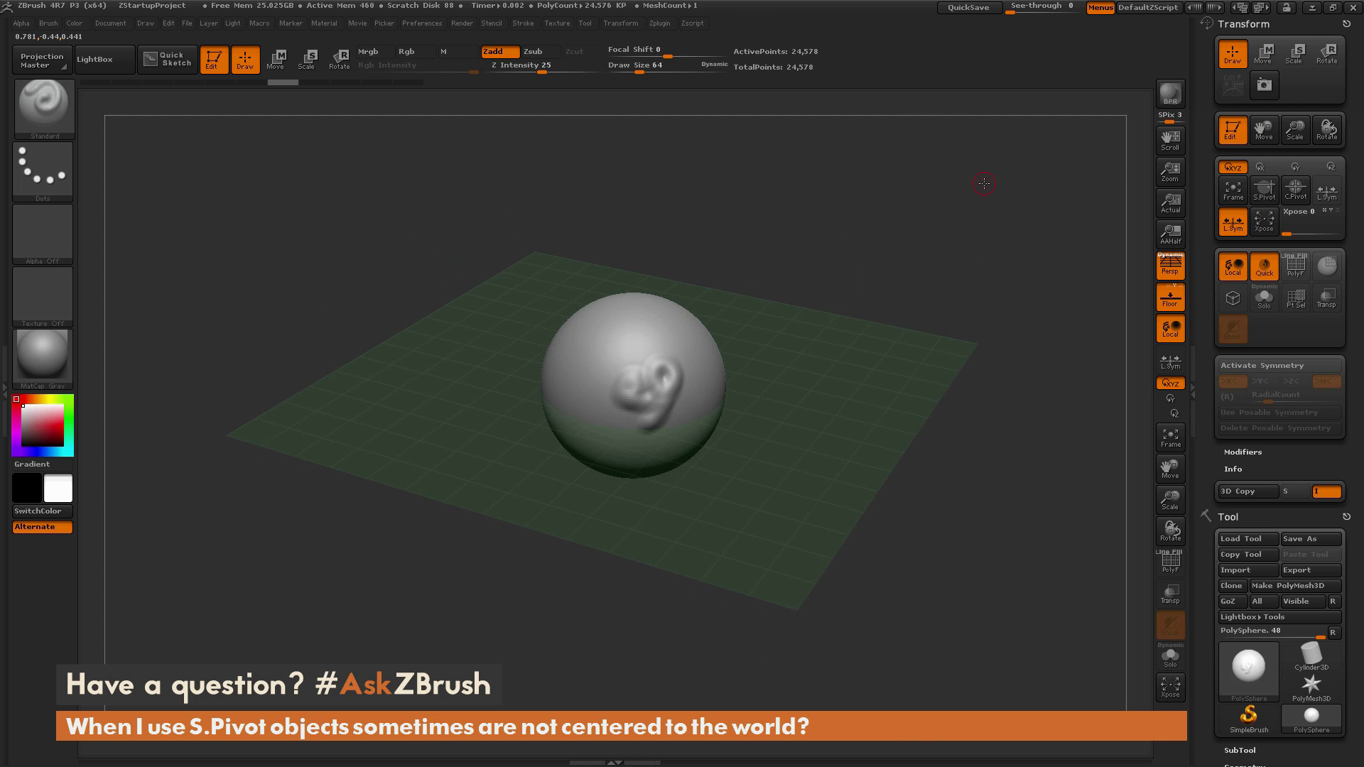